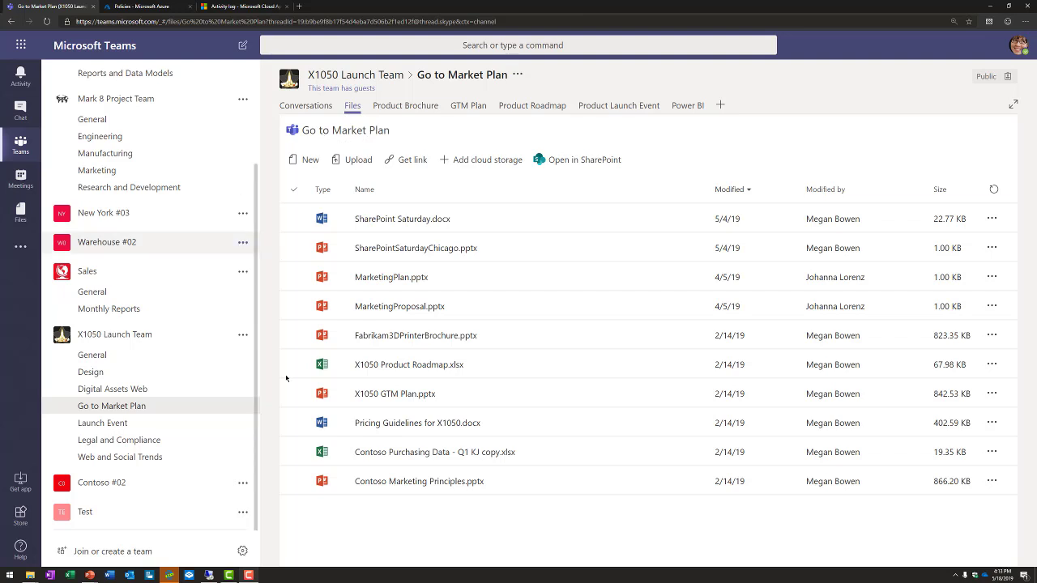
- Link Google Drive to the channel, signing in with the account e-mail, allowing access and adding the Home folder
click(482, 160)
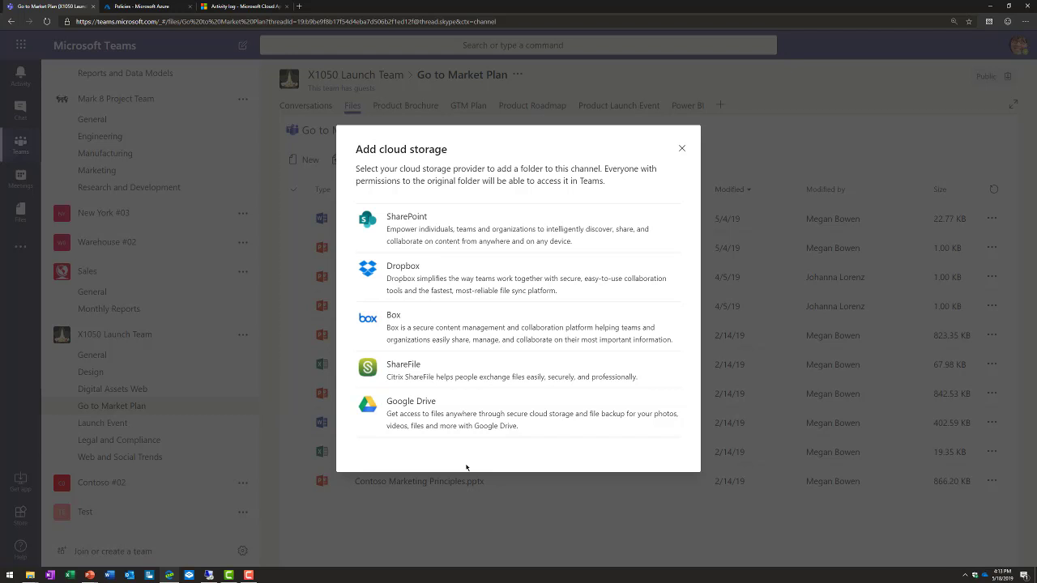
click(469, 426)
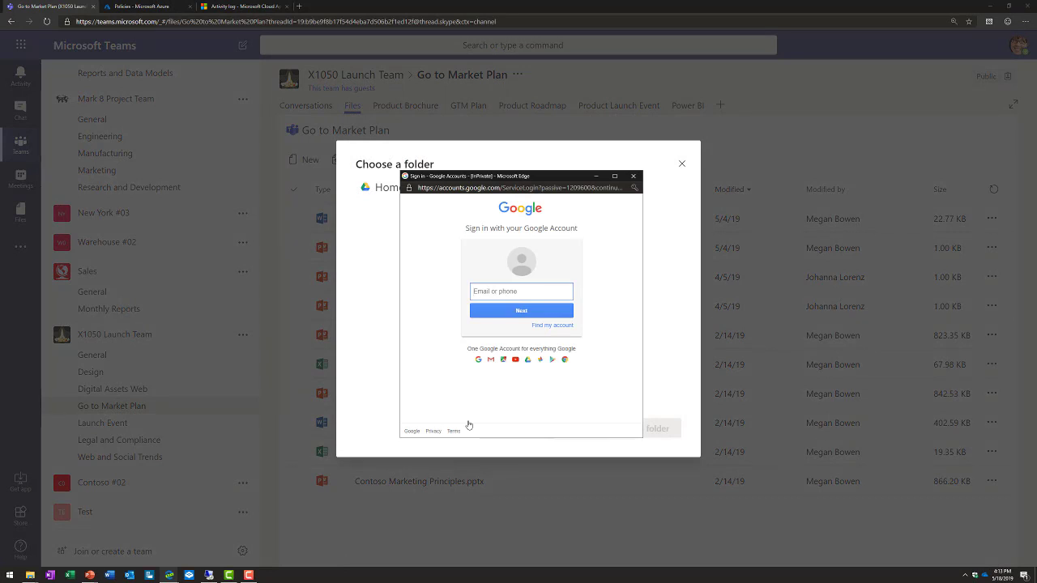
key(Return)
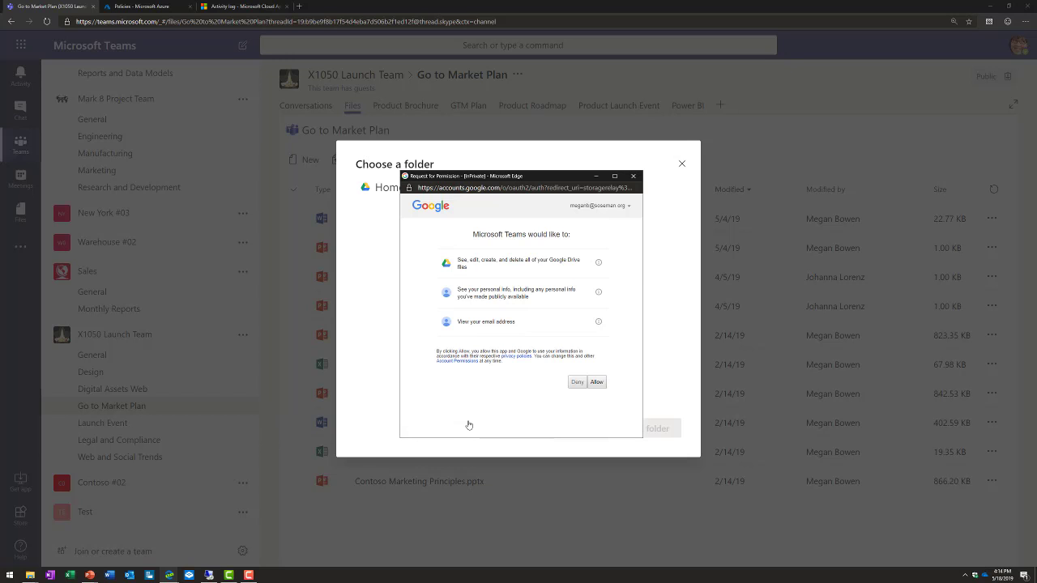
click(596, 382)
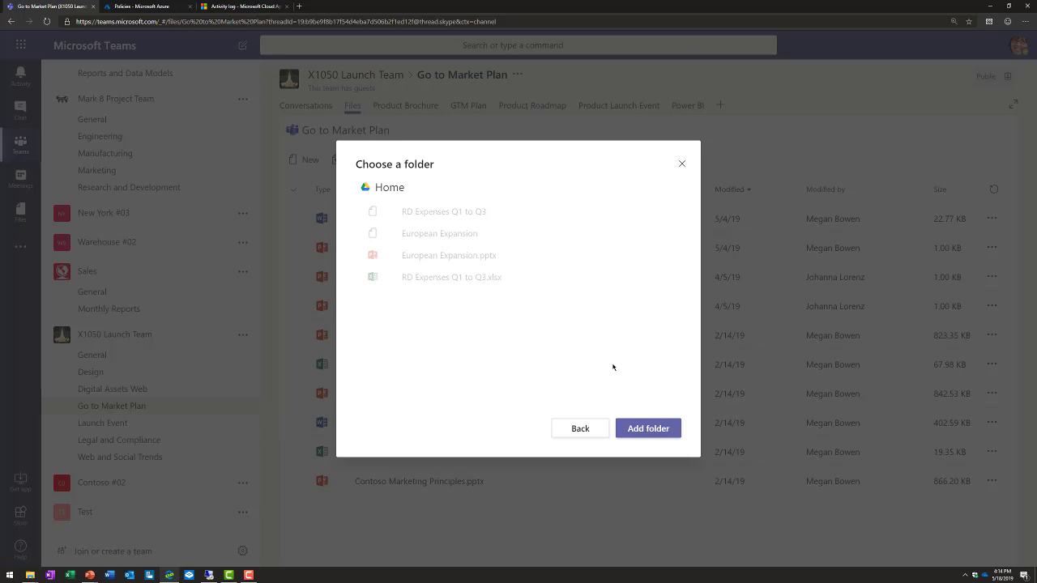
click(648, 427)
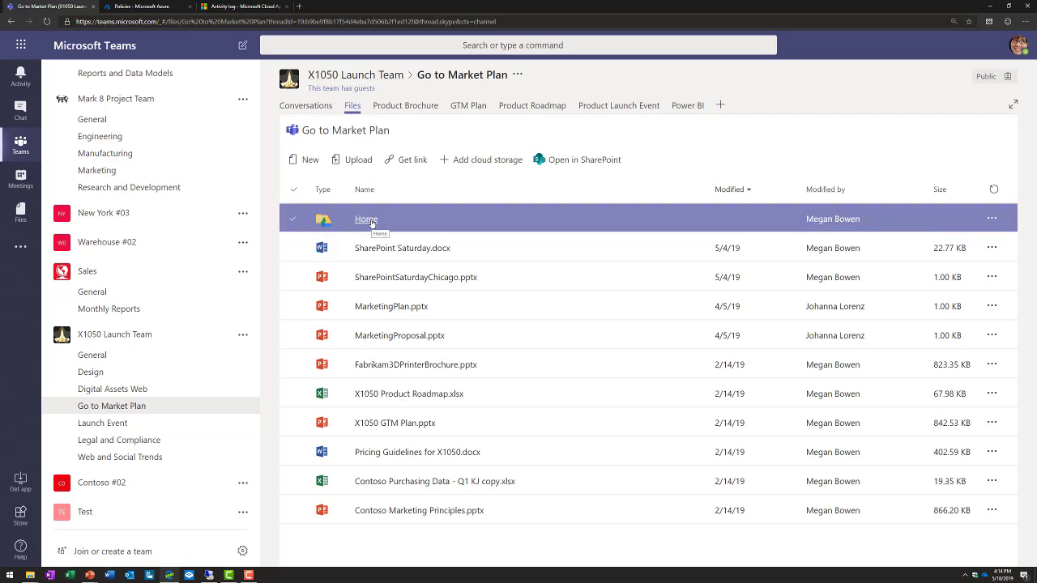
click(373, 220)
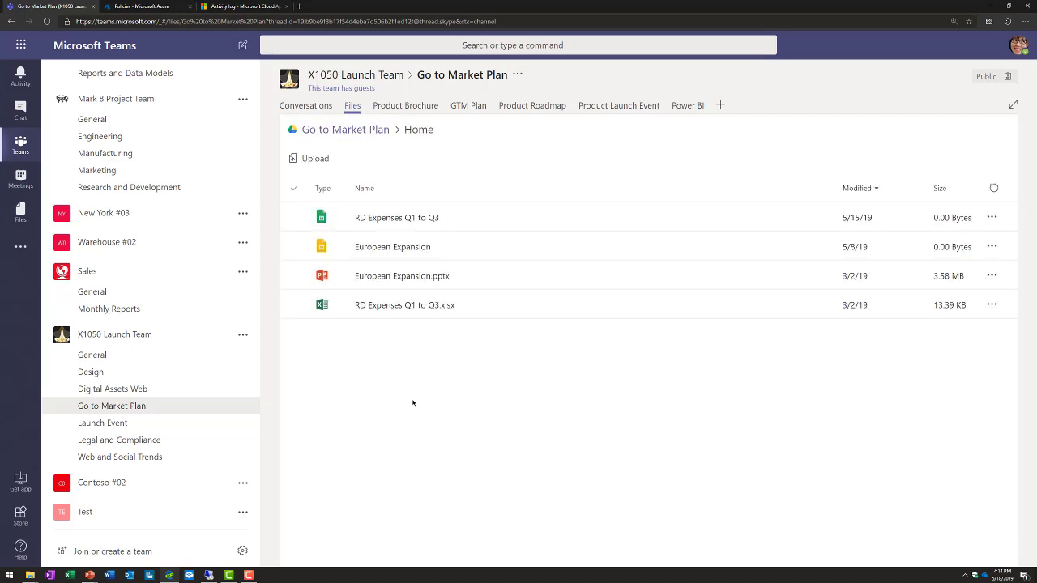
click(396, 218)
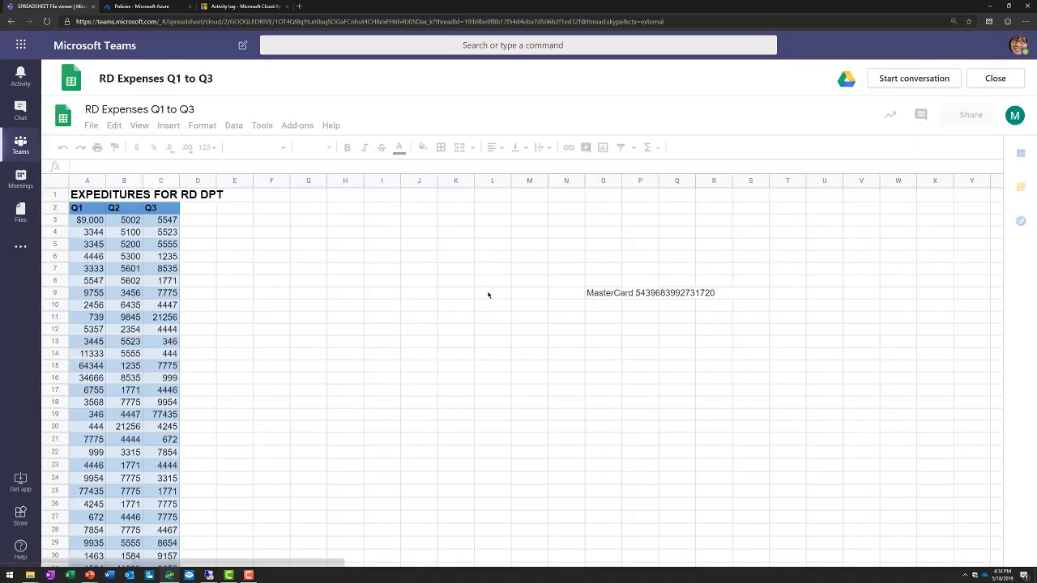
click(243, 269)
click(164, 270)
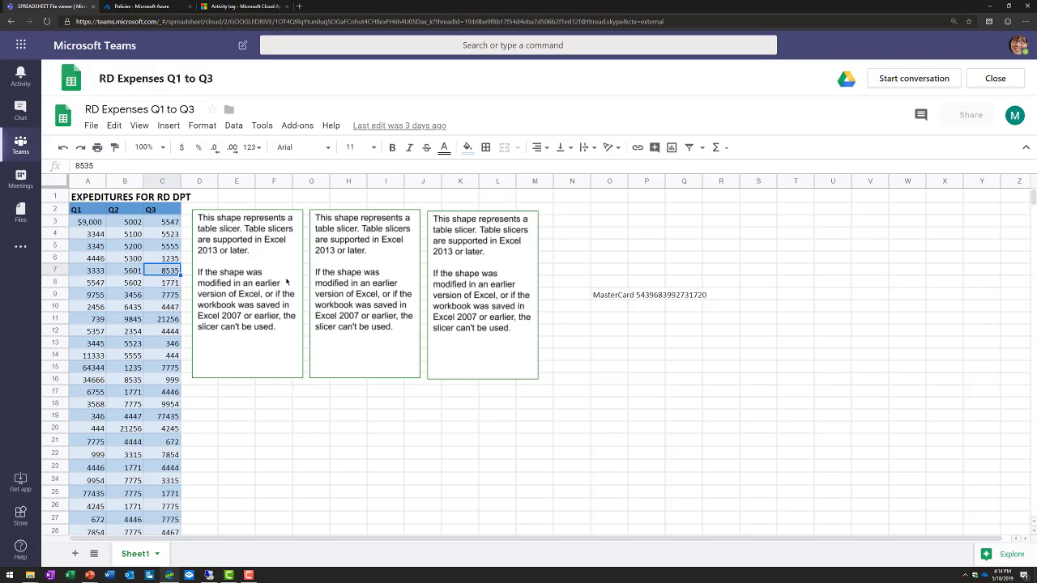
- Close the spreadsheet and reopen the Google Drive Home folder to list its four files
click(994, 77)
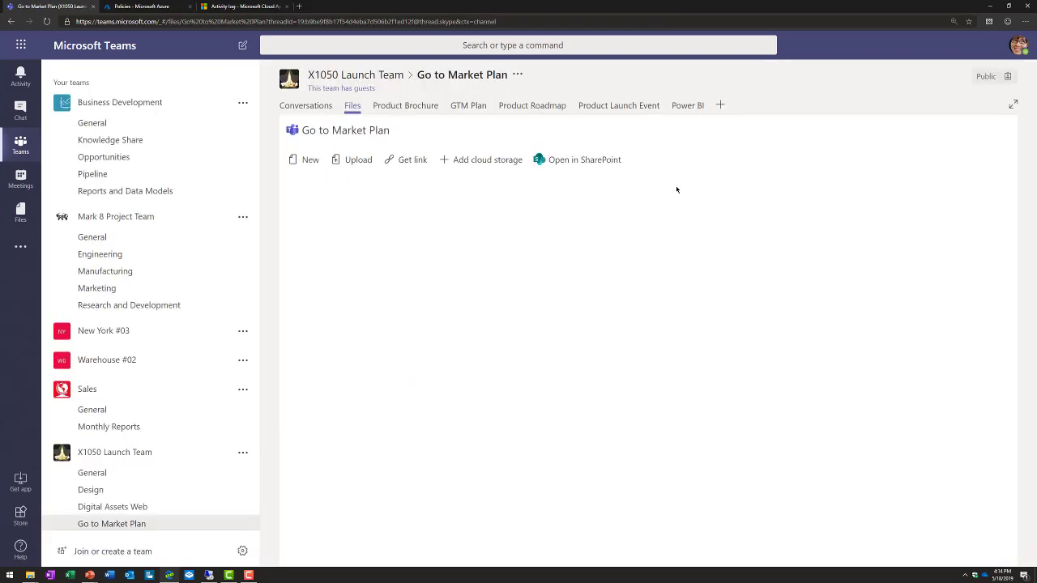
click(362, 219)
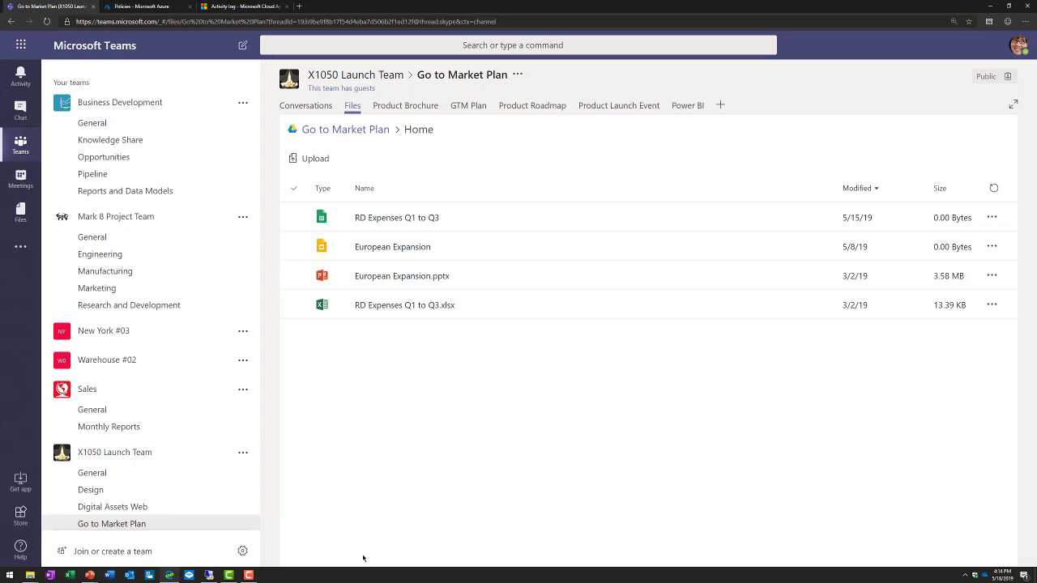
mouse_move(169, 575)
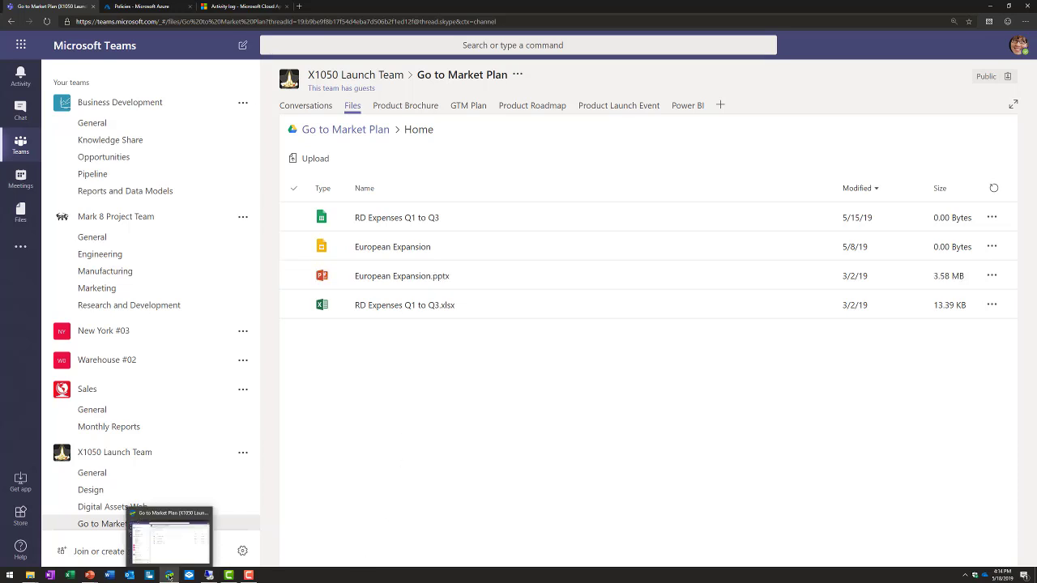
- Refresh the zoomed-in activity log and show the IP address details of the RD Expenses view activity
click(223, 7)
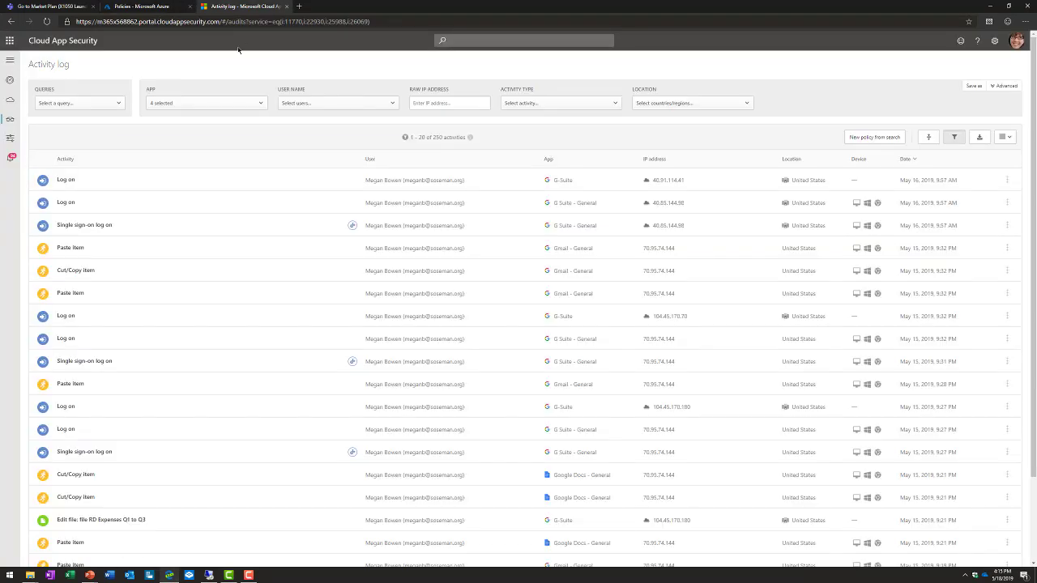
key(ctrl+plus)
key(ctrl+plus)
key(ctrl+plus)
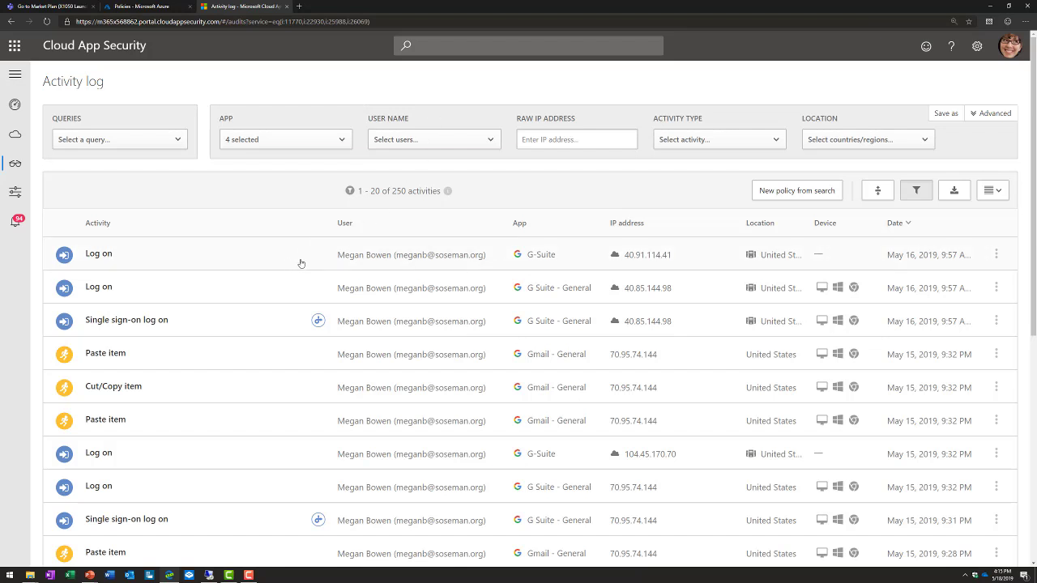
click(47, 21)
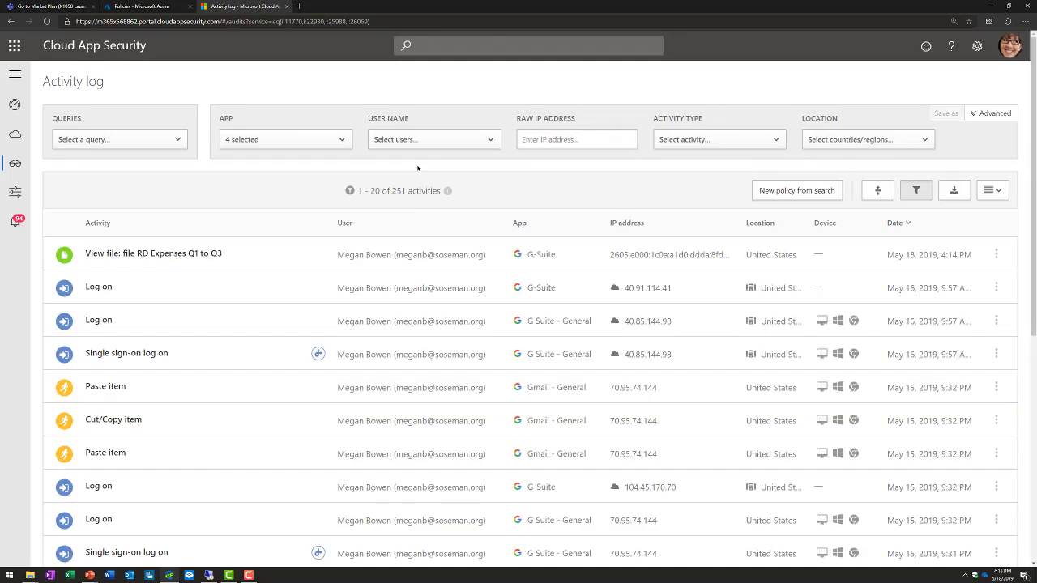
click(232, 251)
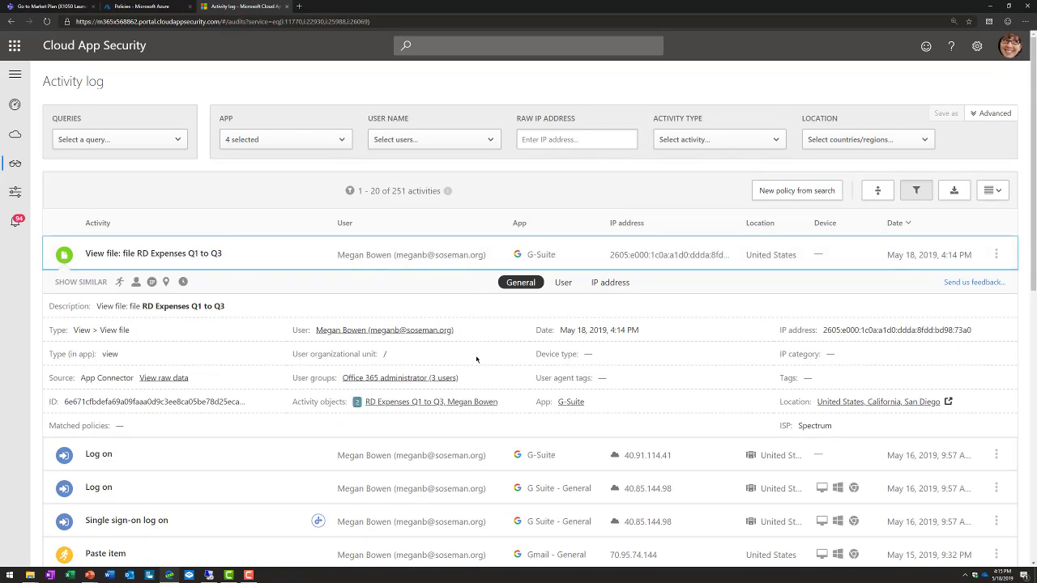
click(610, 282)
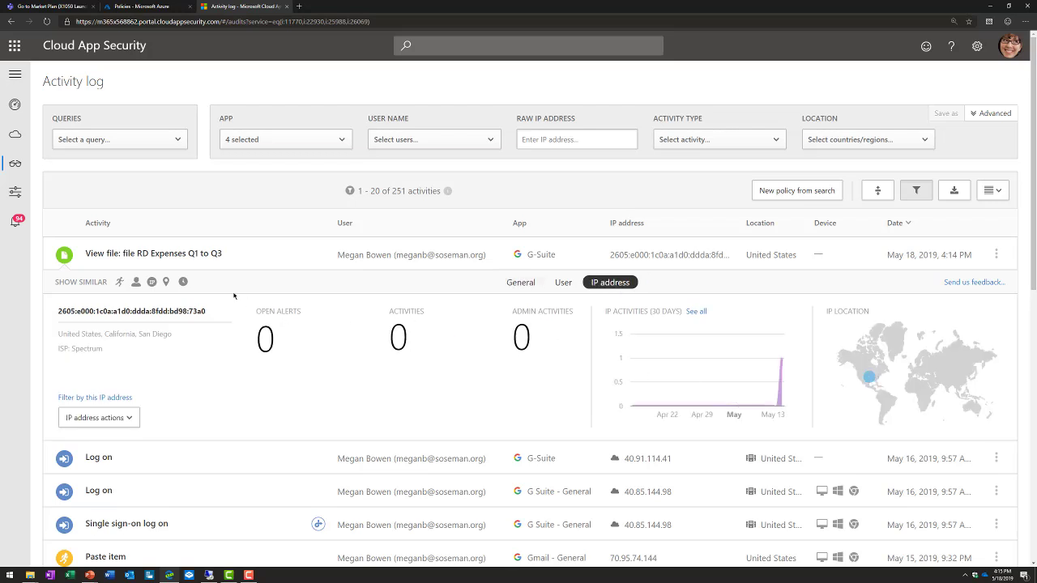
- Open the investigated Files list filtered to G Suite apps
mouse_move(14, 163)
click(73, 213)
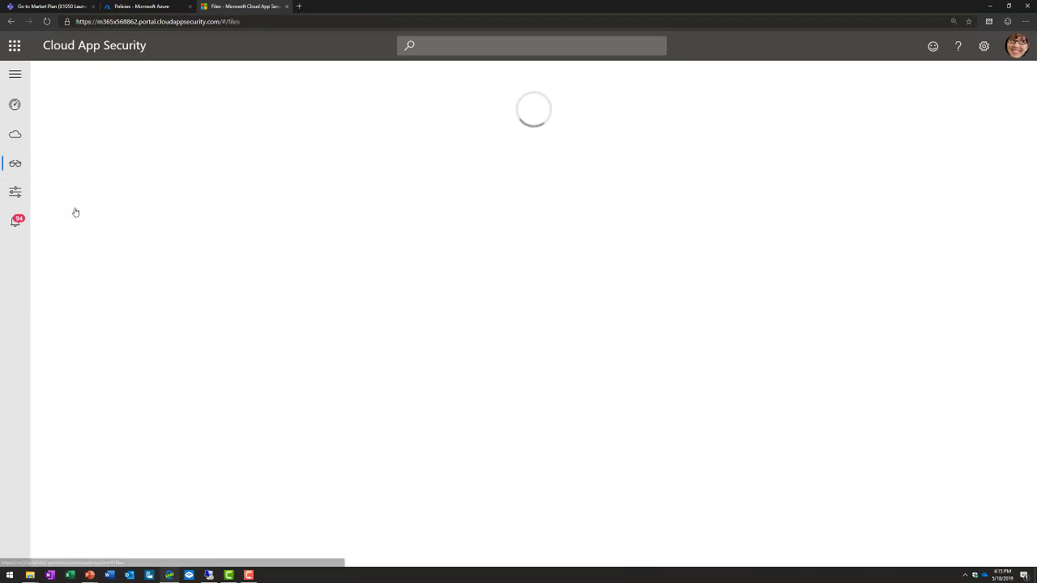
click(250, 139)
click(263, 187)
click(282, 121)
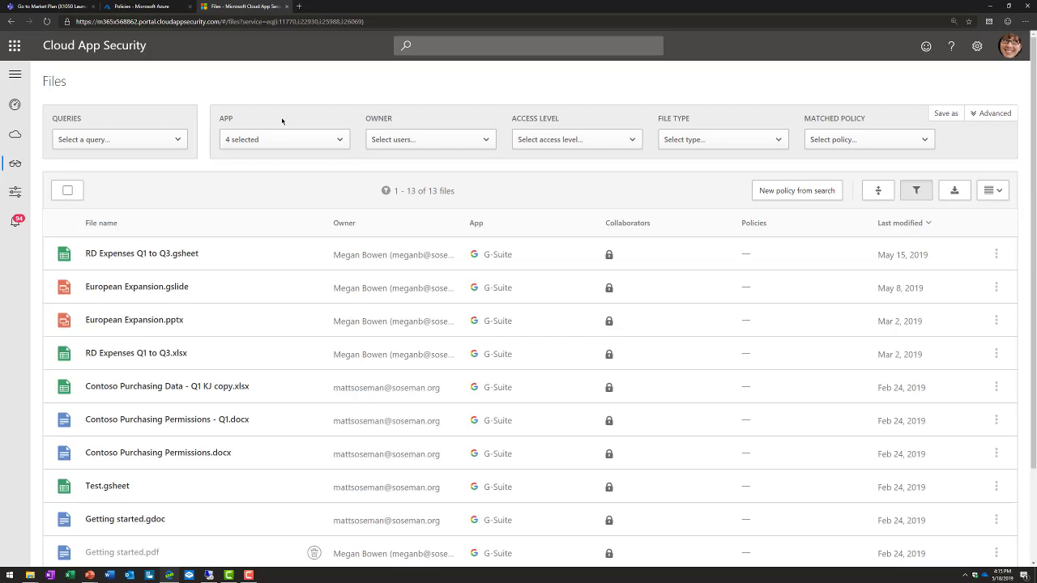
- Expand the RD Expenses Q1 to Q3.gsheet details and check its actions menu
click(268, 256)
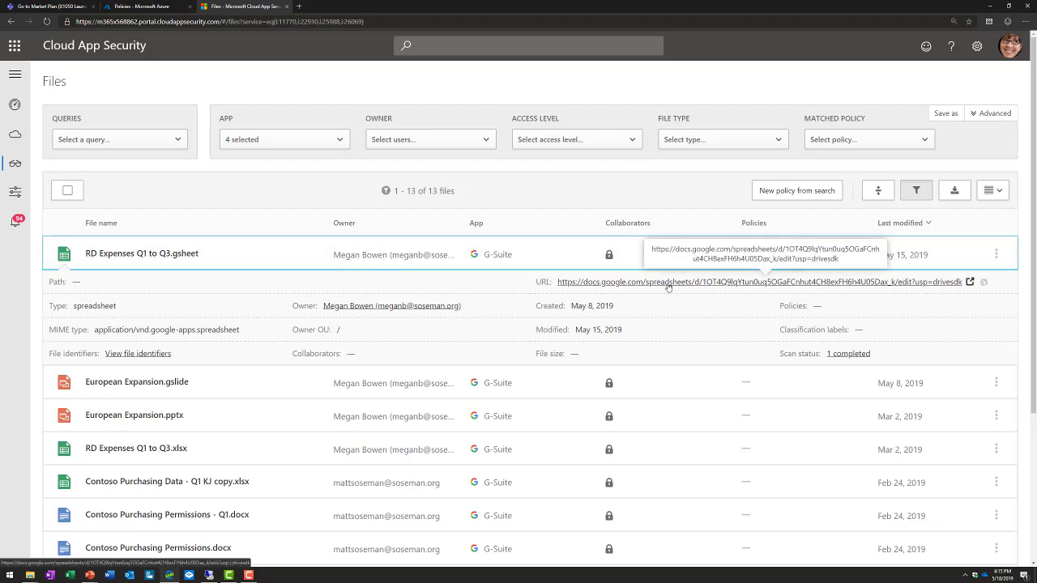
click(997, 254)
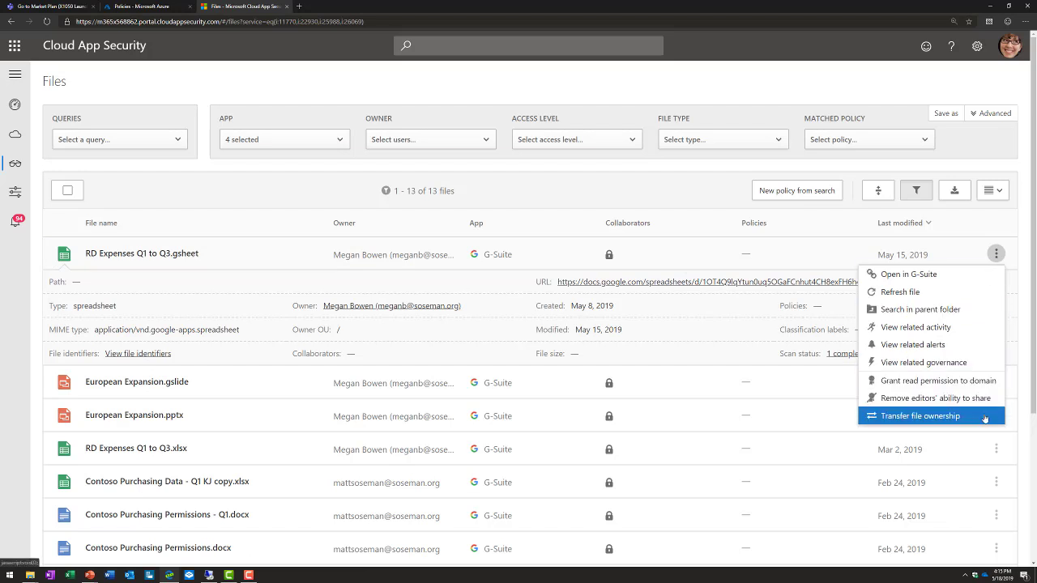
click(650, 173)
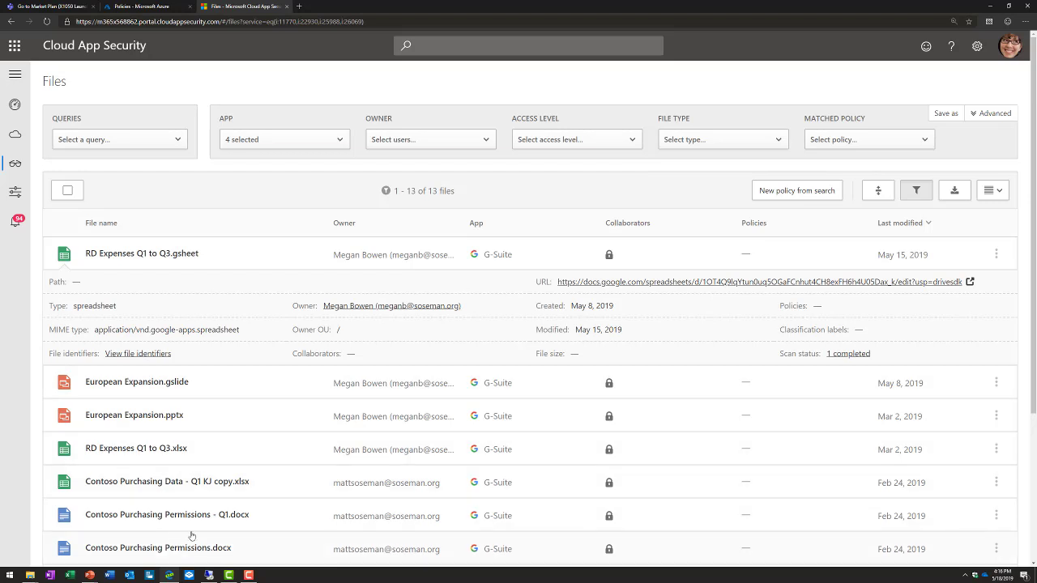
- Switch back to Teams, showing the Go to Market Plan Home folder's four files
click(83, 7)
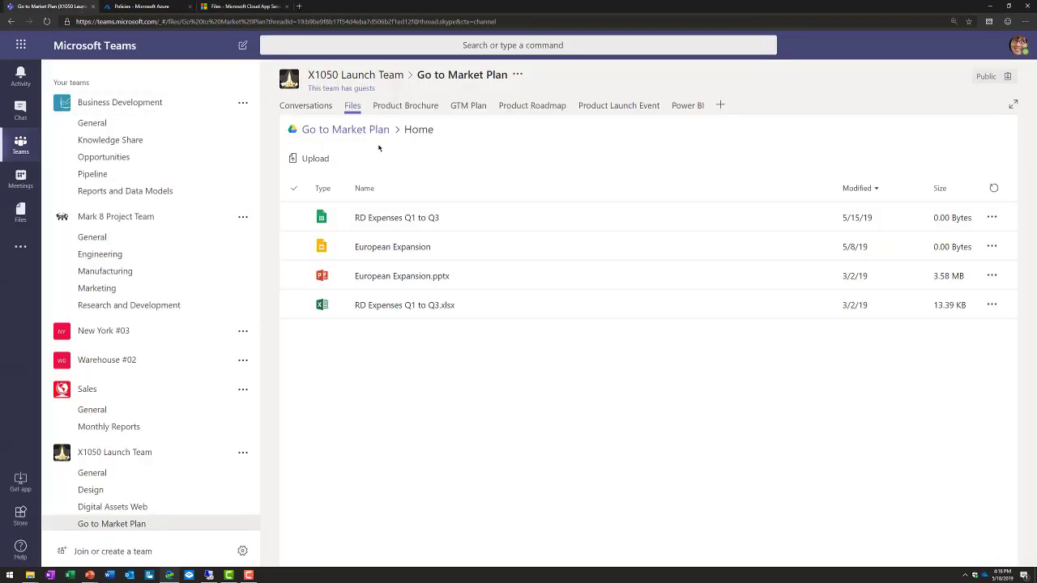